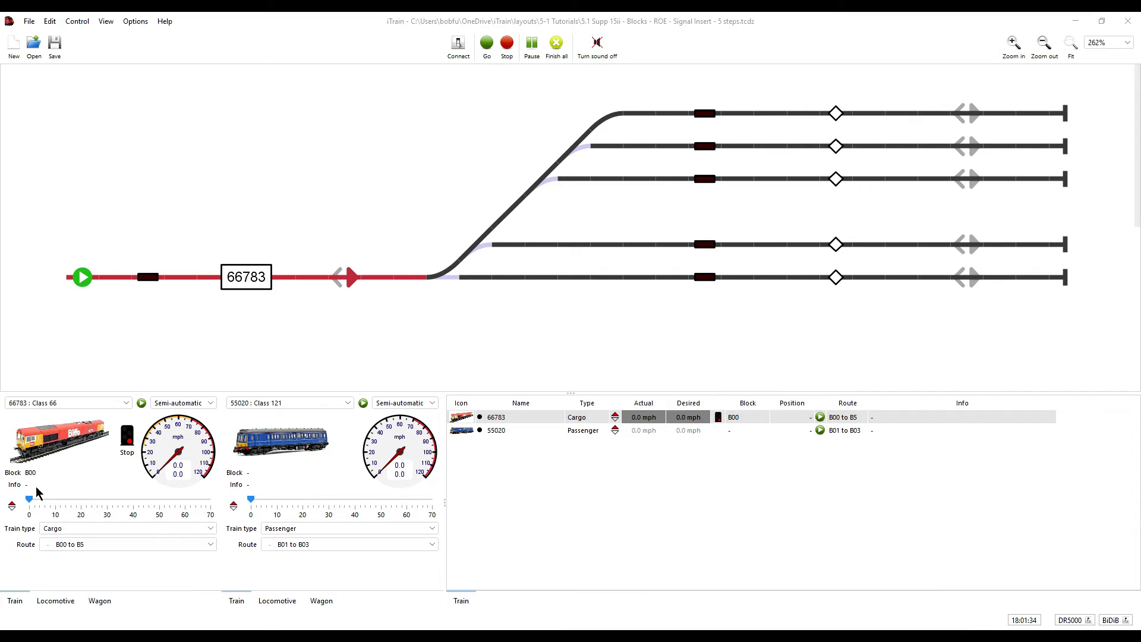
Step: Flip train 66783's direction and back, then delete the track cell before the yard turnout
left_click(11, 507)
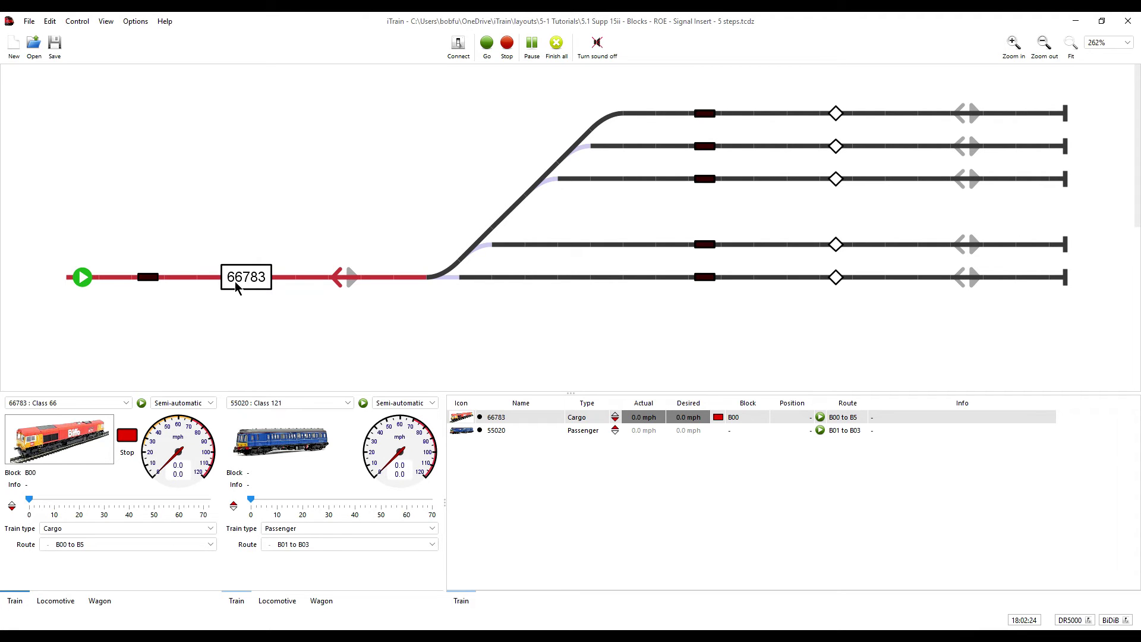
left_click(12, 505)
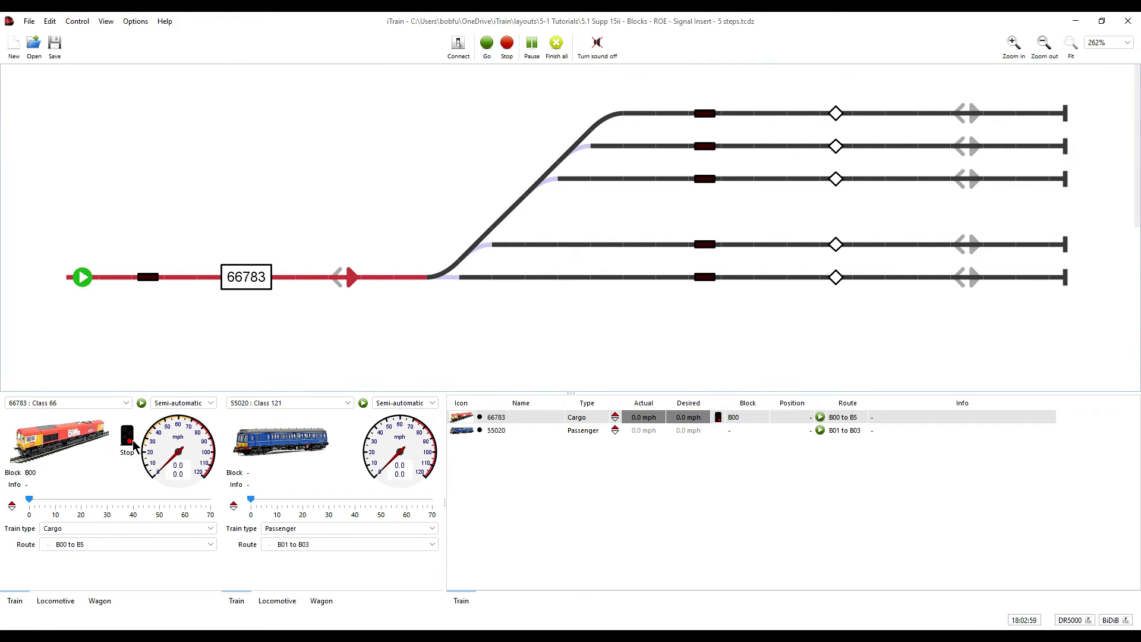
left_click(50, 21)
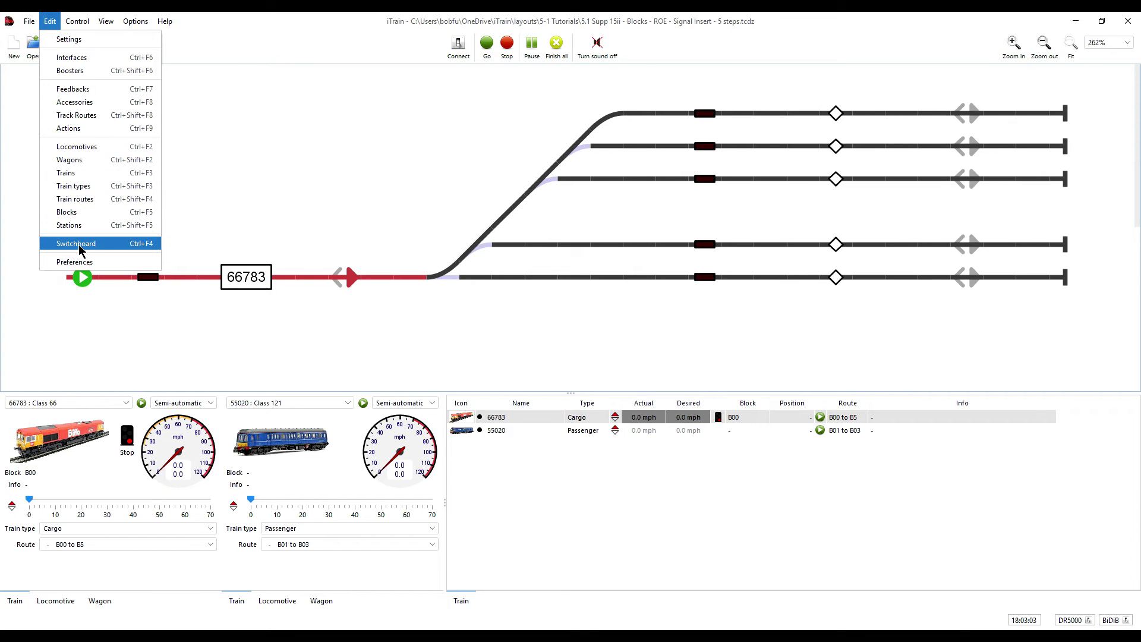
left_click(78, 244)
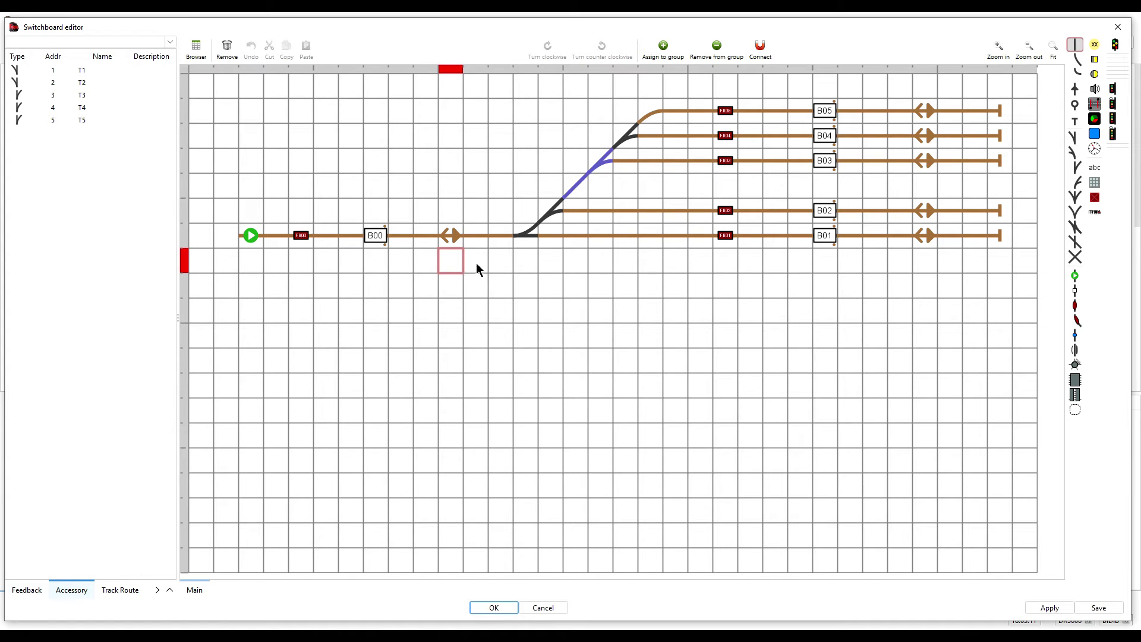
left_click(501, 236)
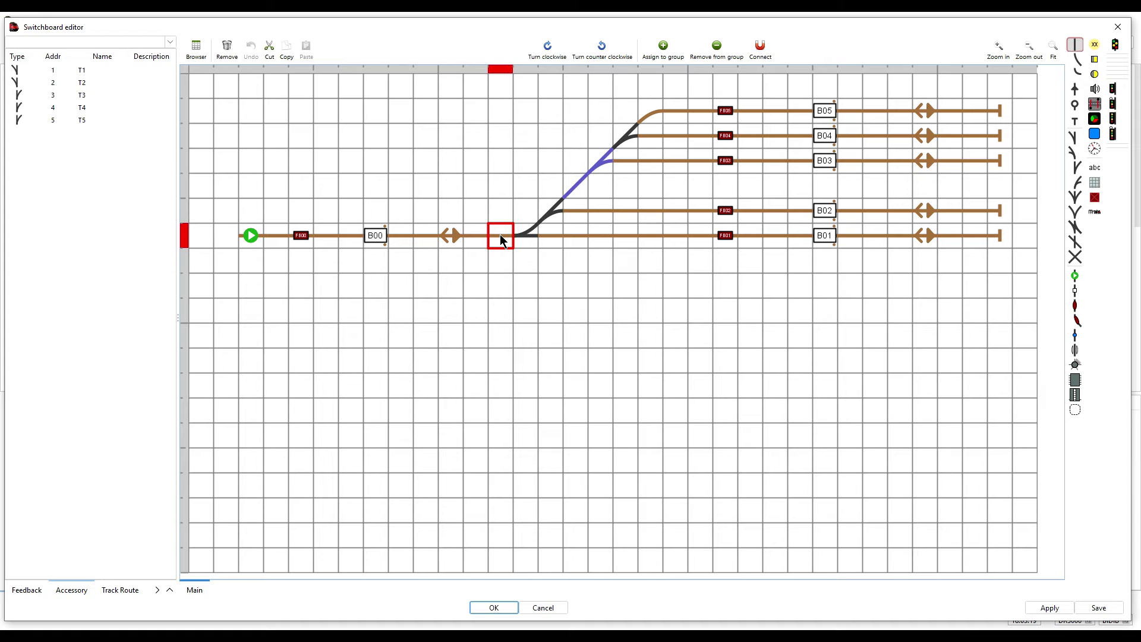
key("Delete")
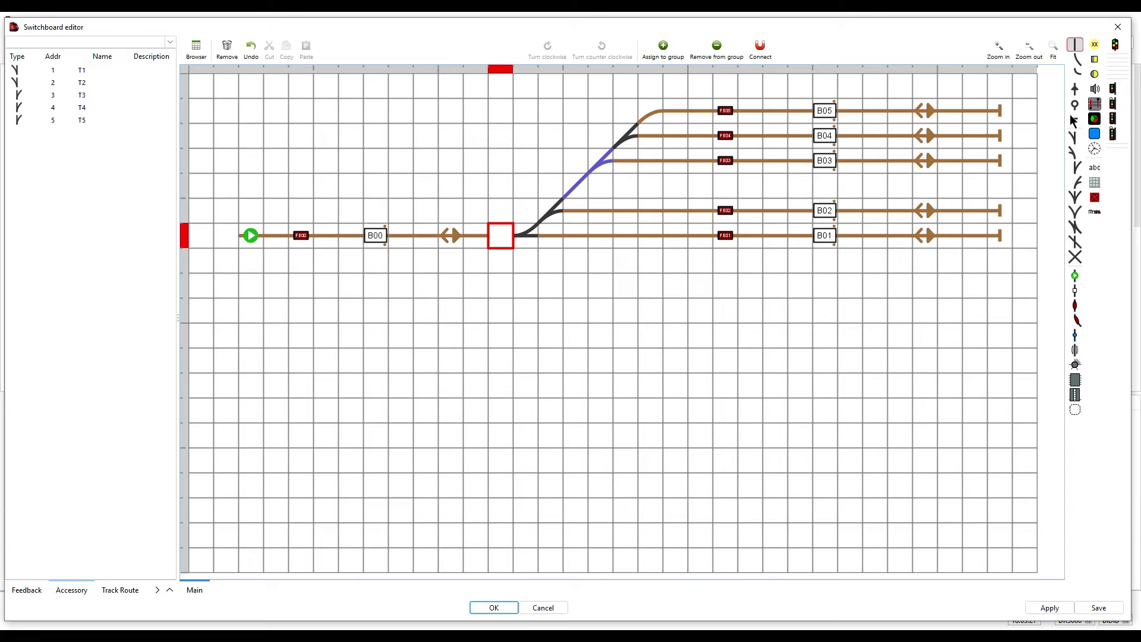
Step: Switch the palette's signal set to British signals
right_click(1116, 47)
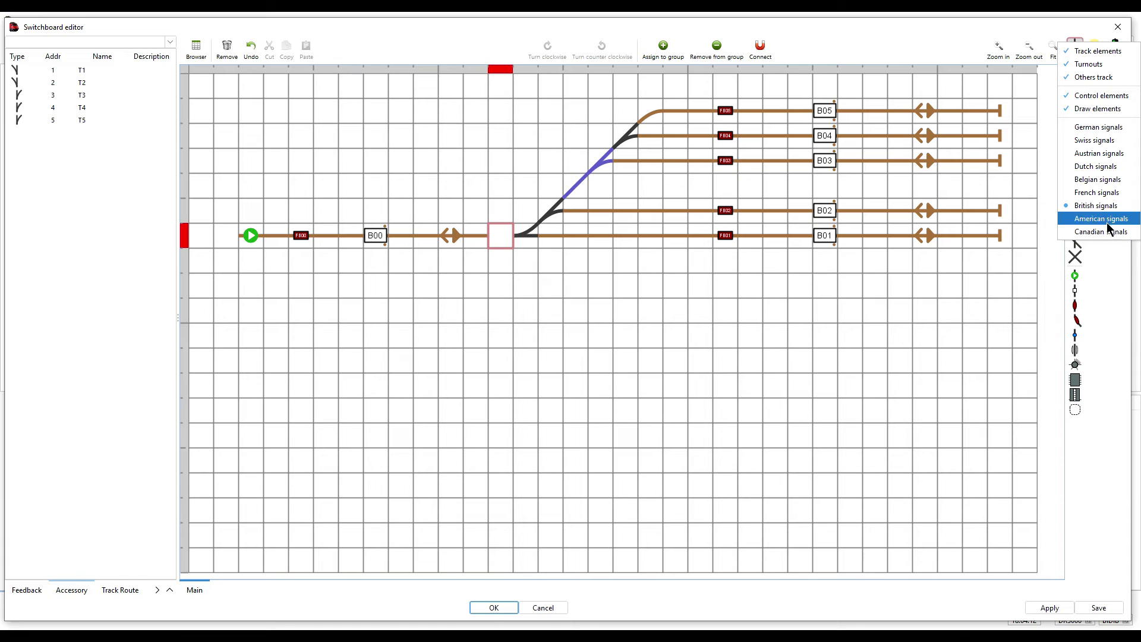
left_click(1120, 263)
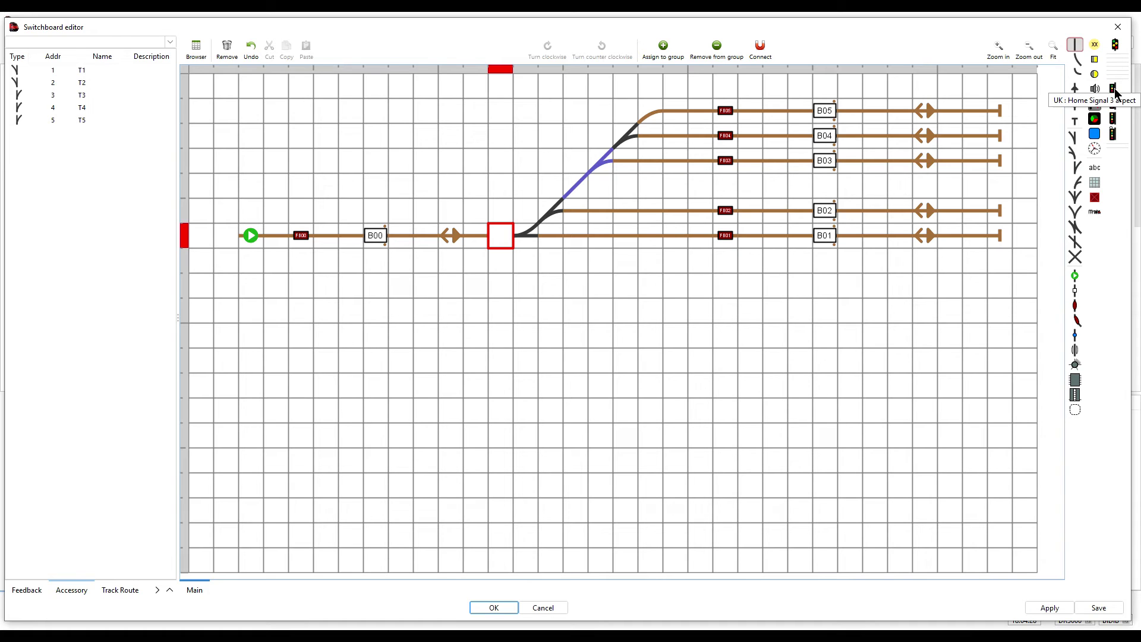
Step: Place a UK Home Signal 3 aspect in the gap between block B00 and the first turnout
left_click(1115, 92)
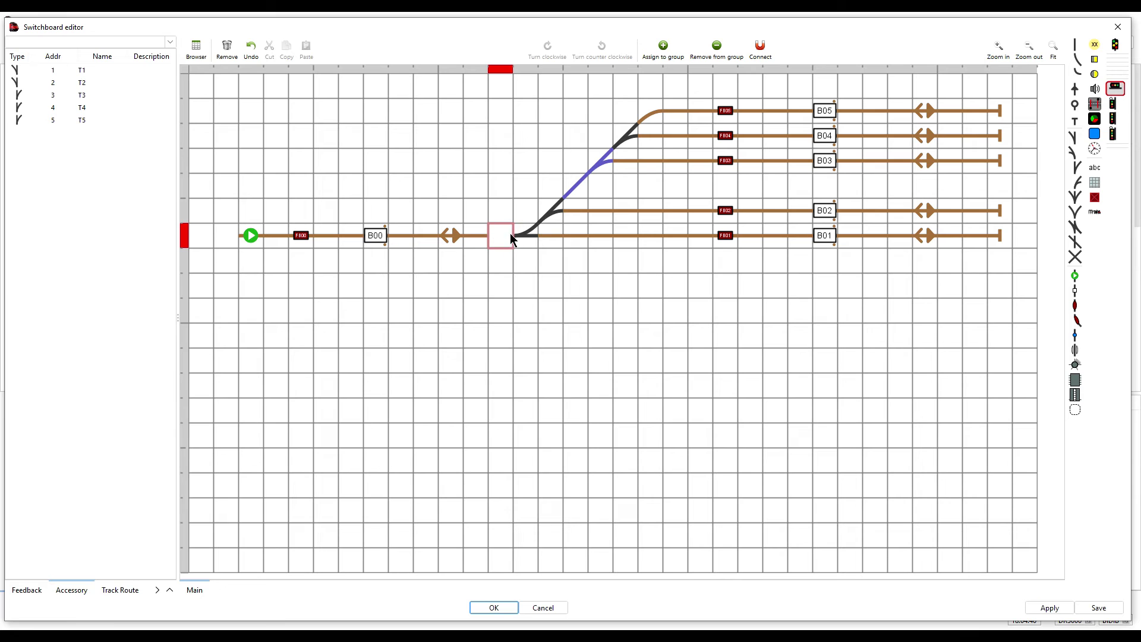
left_click(1115, 89)
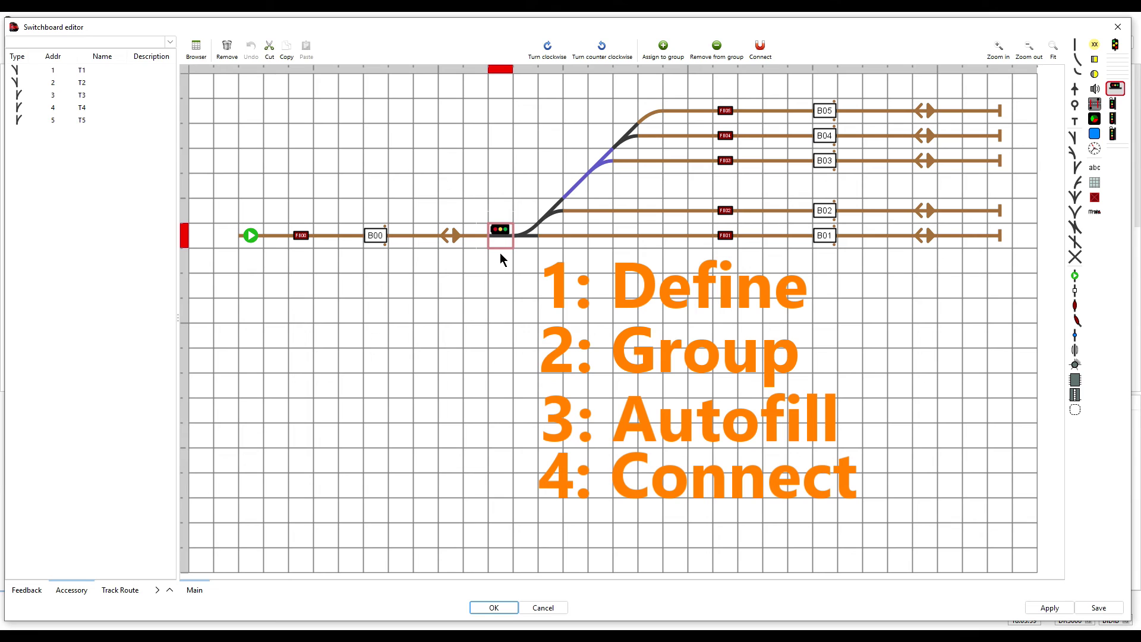
left_click(758, 52)
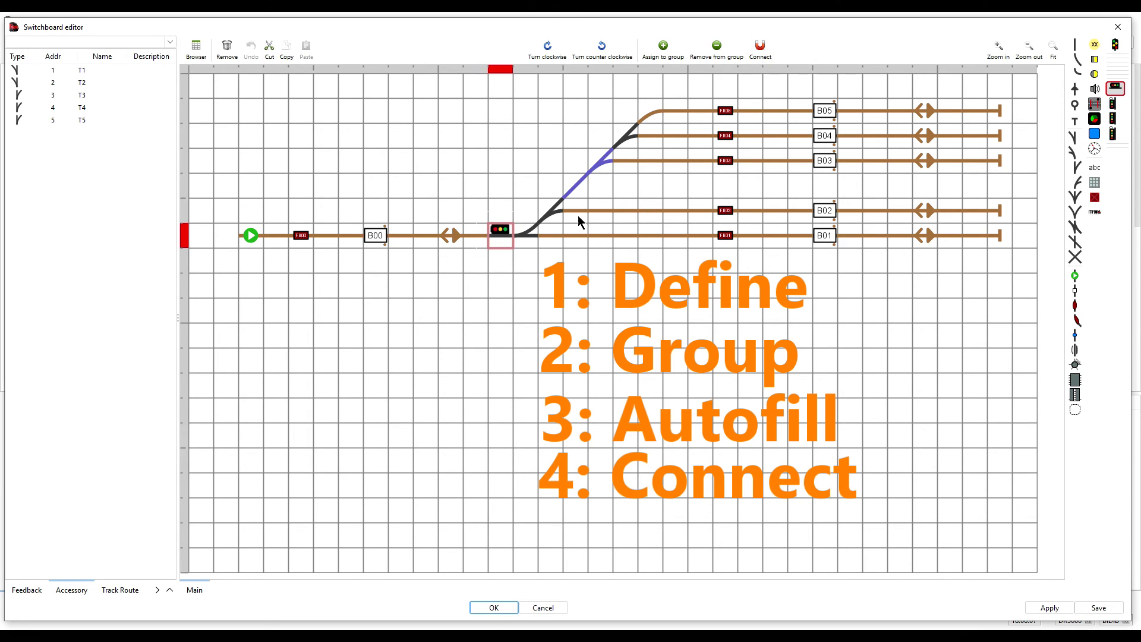